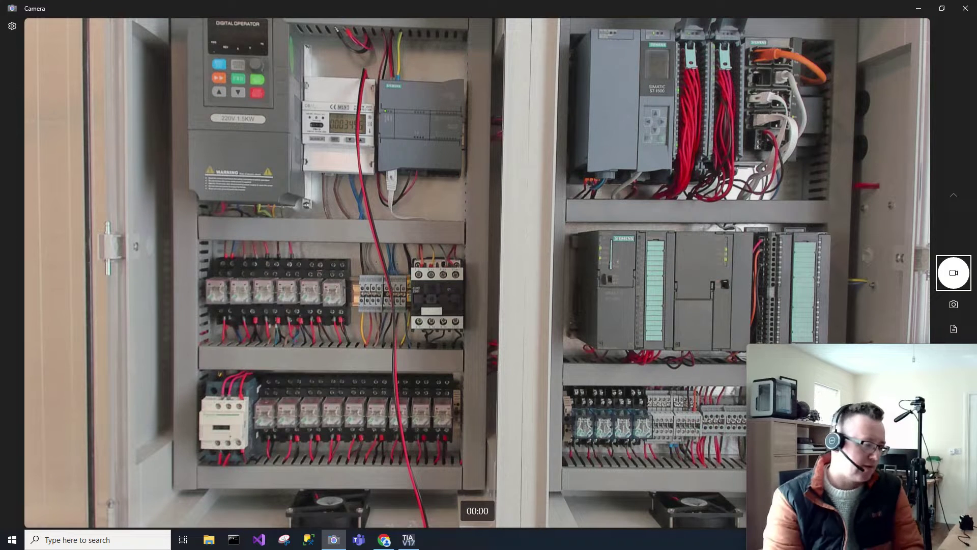
- Switch from the Camera view of the control cabinet to the TIA Portal V17 start screen
{"action": "left_click", "coordinate": [408, 540]}
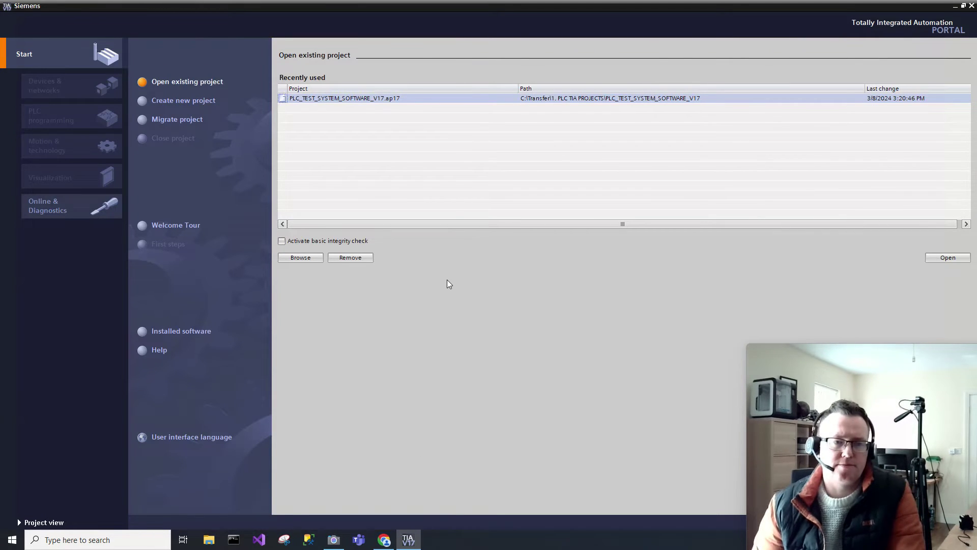
- Create a new project named Project1 in C:\Transfer\1. PLC TIA PROJECTS
{"action": "left_click", "coordinate": [203, 100]}
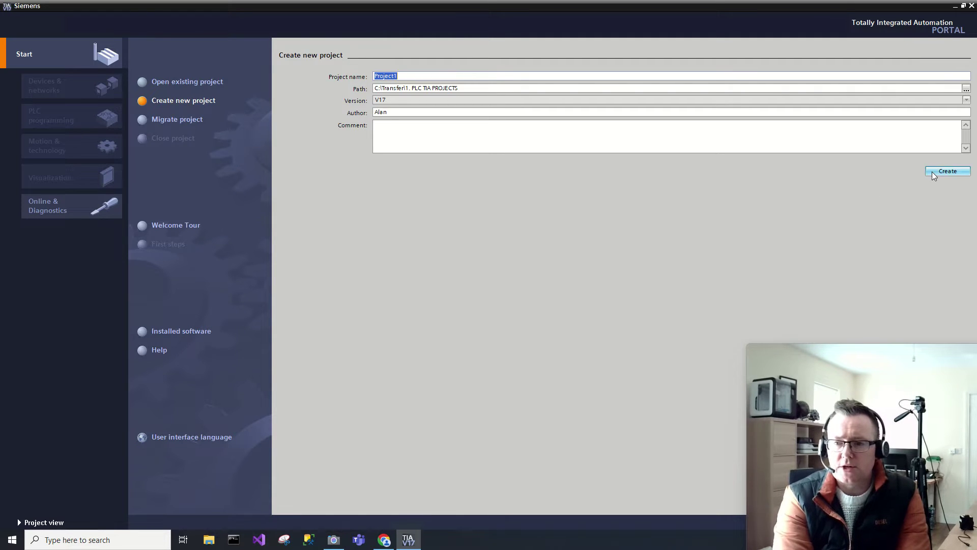
{"action": "left_click", "coordinate": [950, 171]}
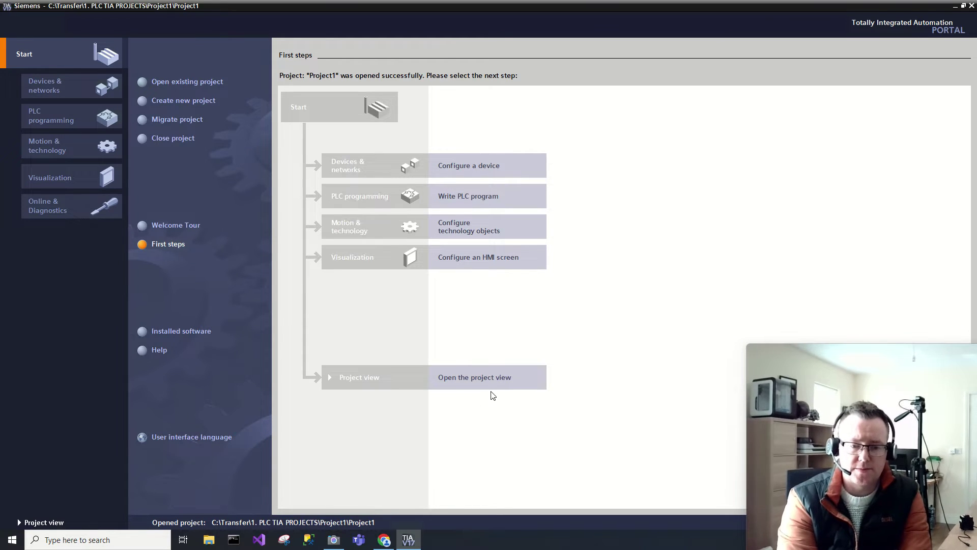
- Open the project view and the Add new device window, then switch to the cabinet camera
{"action": "left_click", "coordinate": [484, 378]}
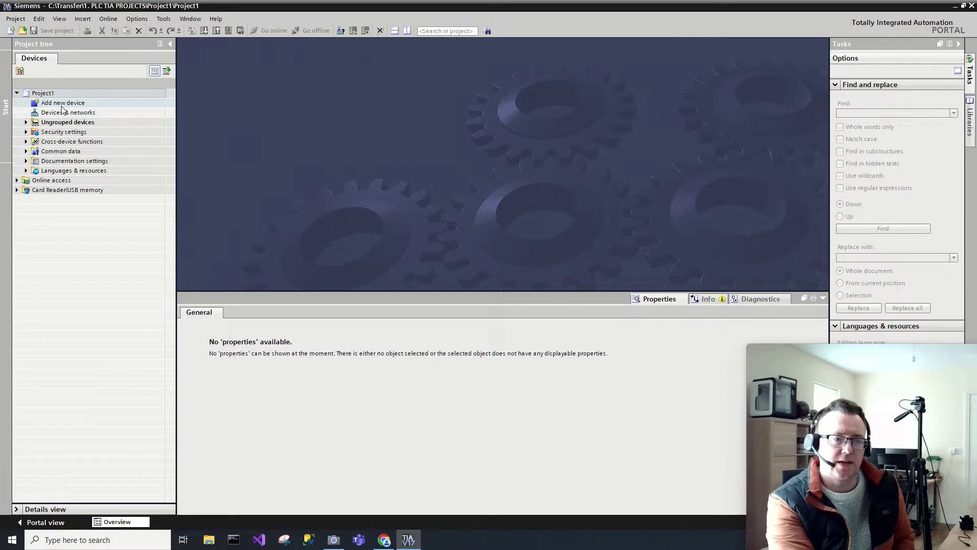
{"action": "left_click", "coordinate": [96, 104]}
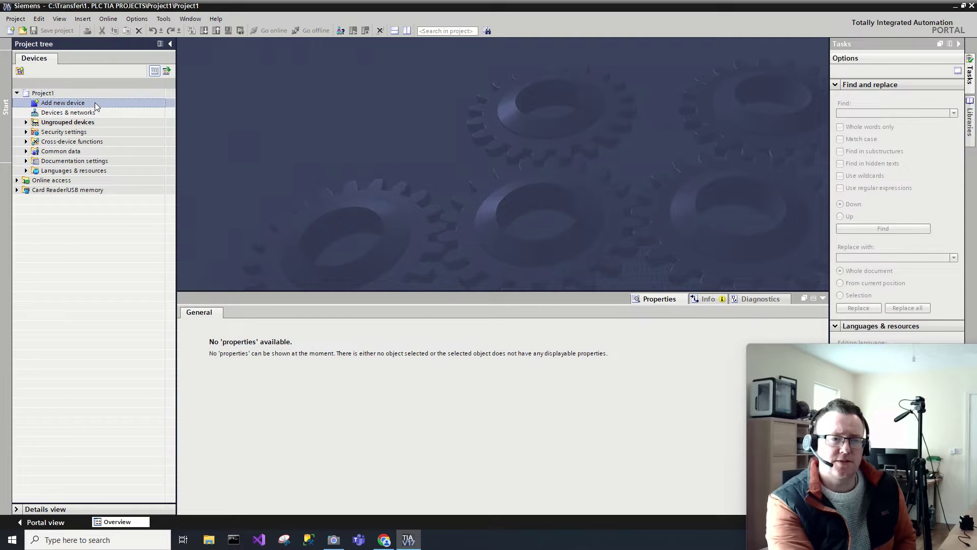
{"action": "double_click", "coordinate": [52, 103]}
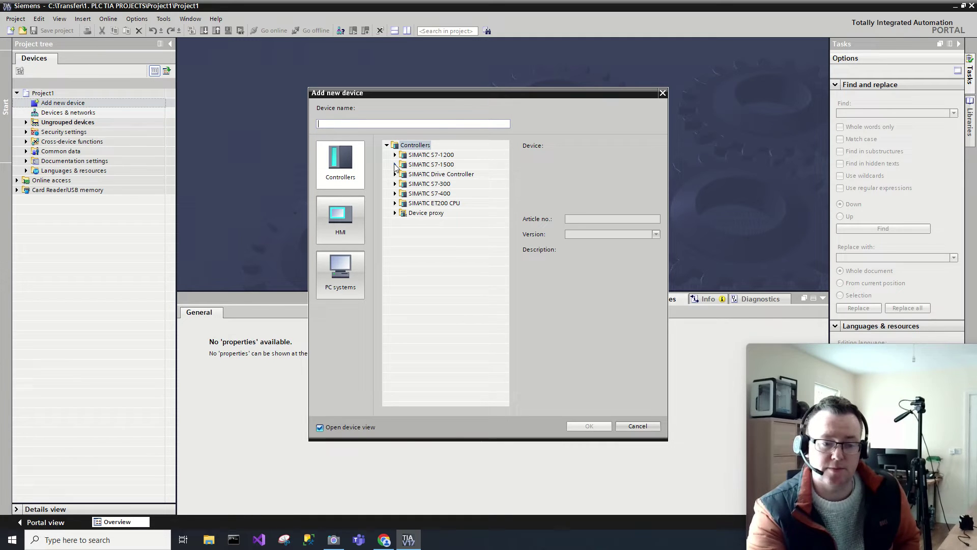
{"action": "left_click", "coordinate": [334, 539]}
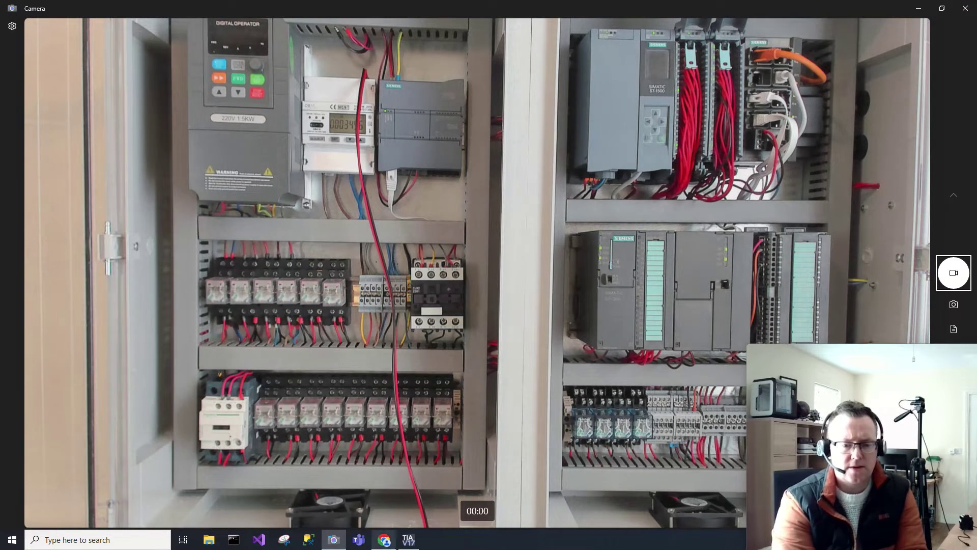
- Add CPU 1511-1 PN (6ES7 511-1AK02-0AB0), firmware V2.5, to the project as PLC_1
{"action": "left_click", "coordinate": [408, 539]}
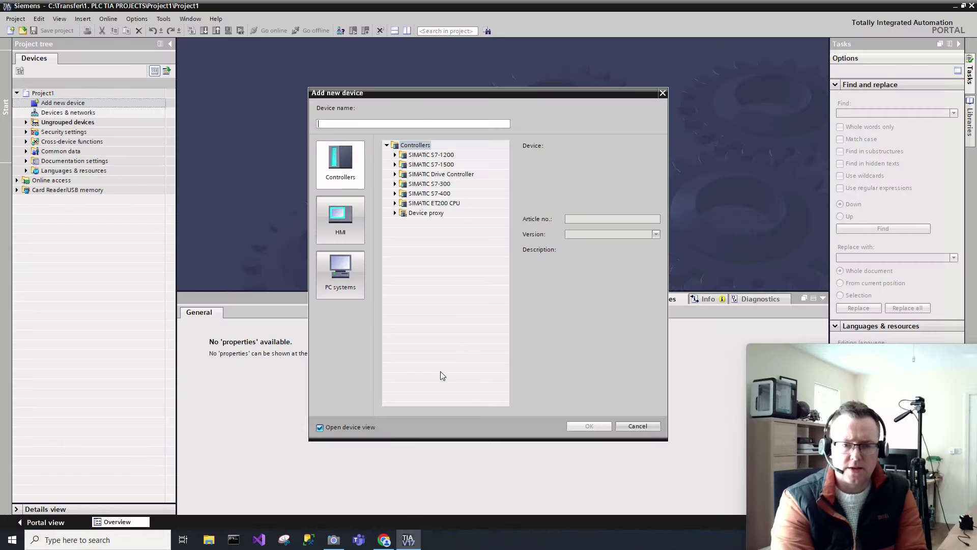
{"action": "left_click", "coordinate": [395, 164]}
{"action": "left_click", "coordinate": [403, 174]}
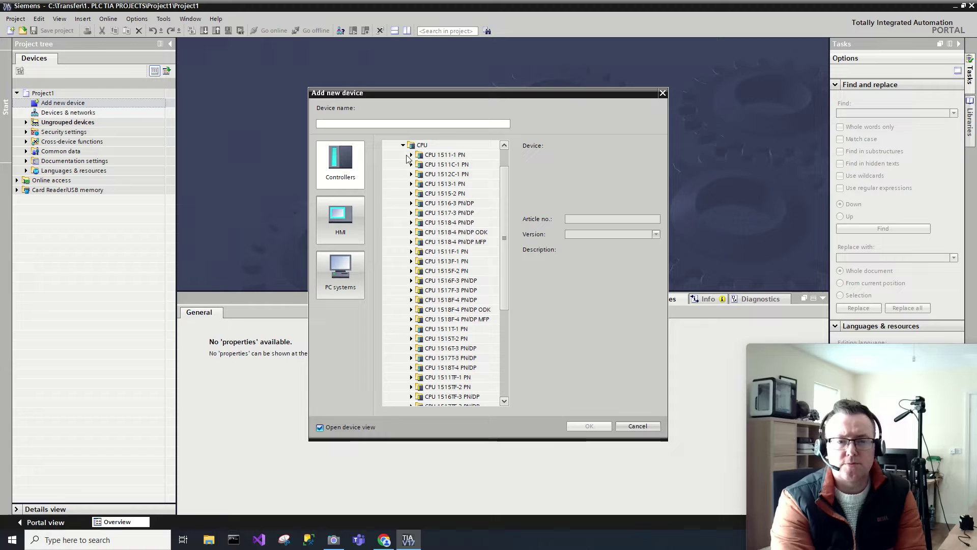
{"action": "left_click", "coordinate": [412, 155]}
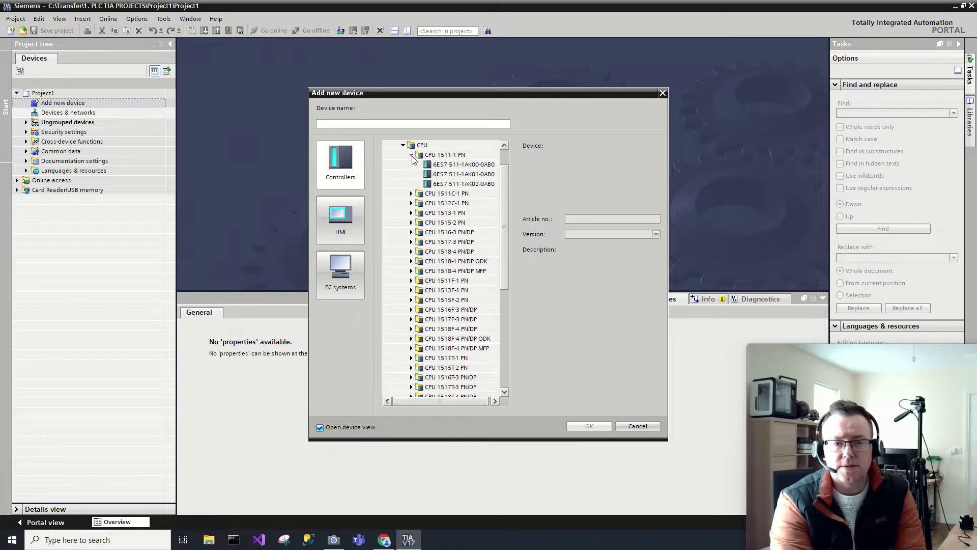
{"action": "left_click", "coordinate": [476, 184]}
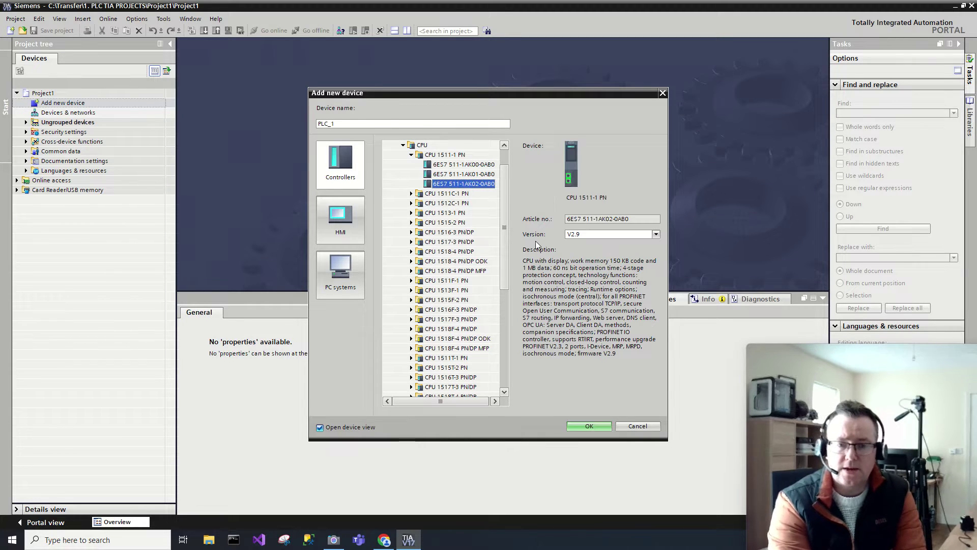
{"action": "left_click", "coordinate": [657, 234]}
{"action": "left_click", "coordinate": [615, 243]}
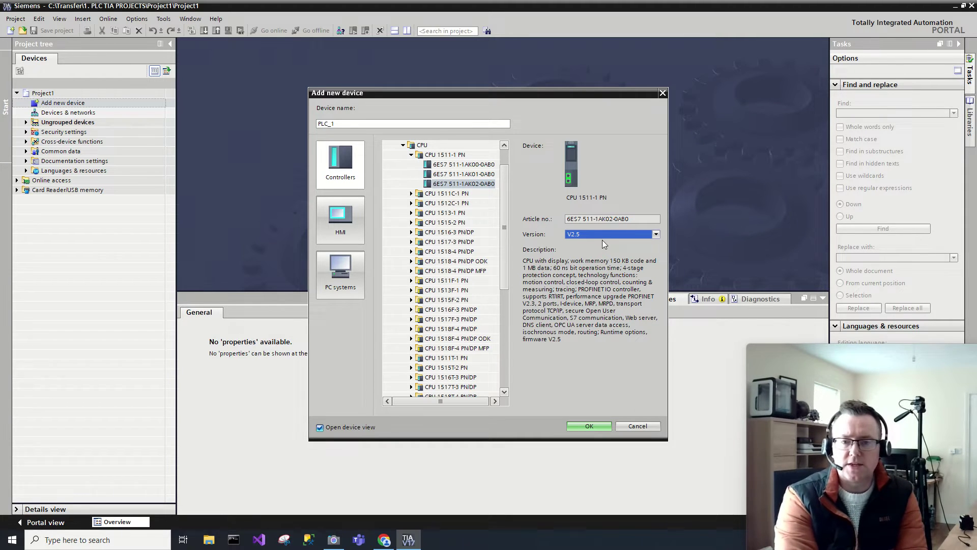
{"action": "left_click", "coordinate": [578, 425]}
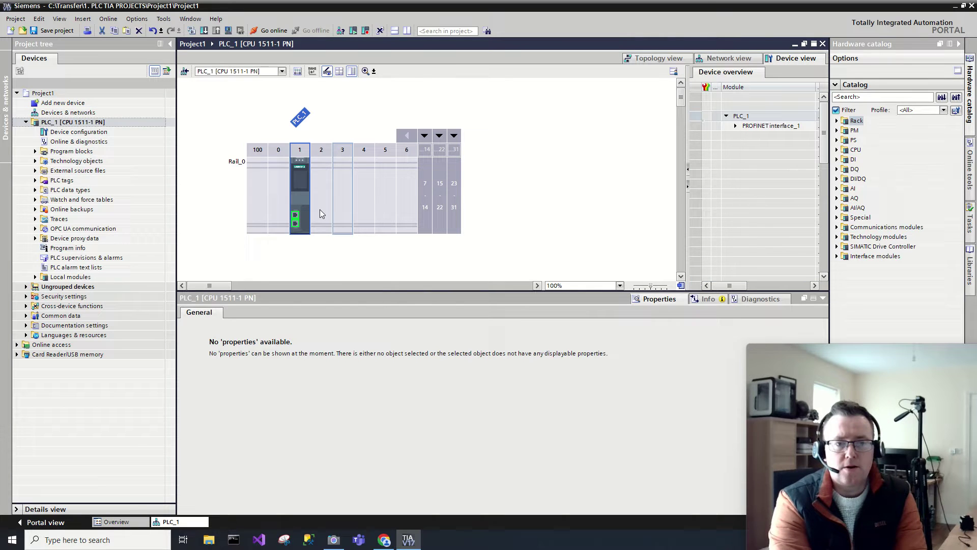
- Place the DQ 16x24VDC/0.5A BA module 6ES7 522-1BH10-0AA0 into rack slot 2
{"action": "left_click", "coordinate": [320, 211]}
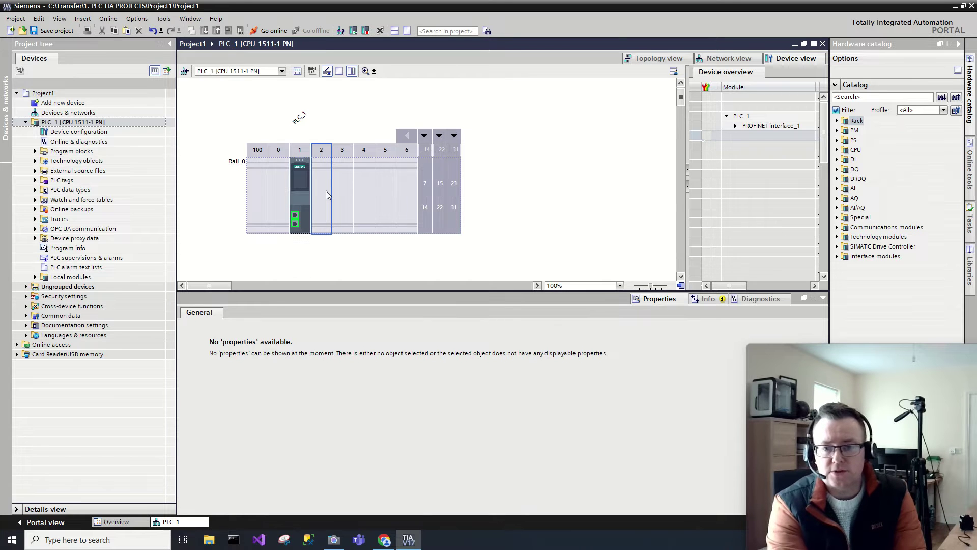
{"action": "left_click", "coordinate": [837, 169]}
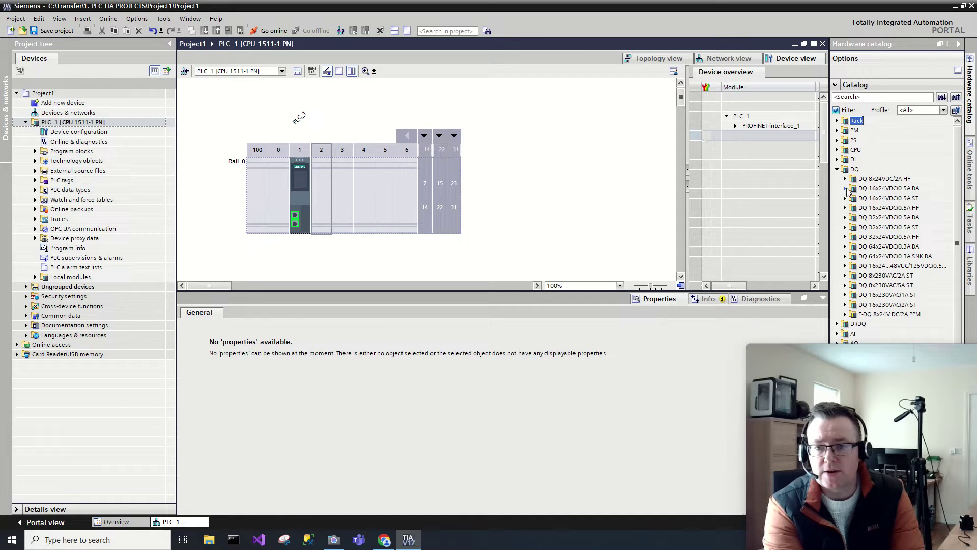
{"action": "left_click", "coordinate": [846, 188]}
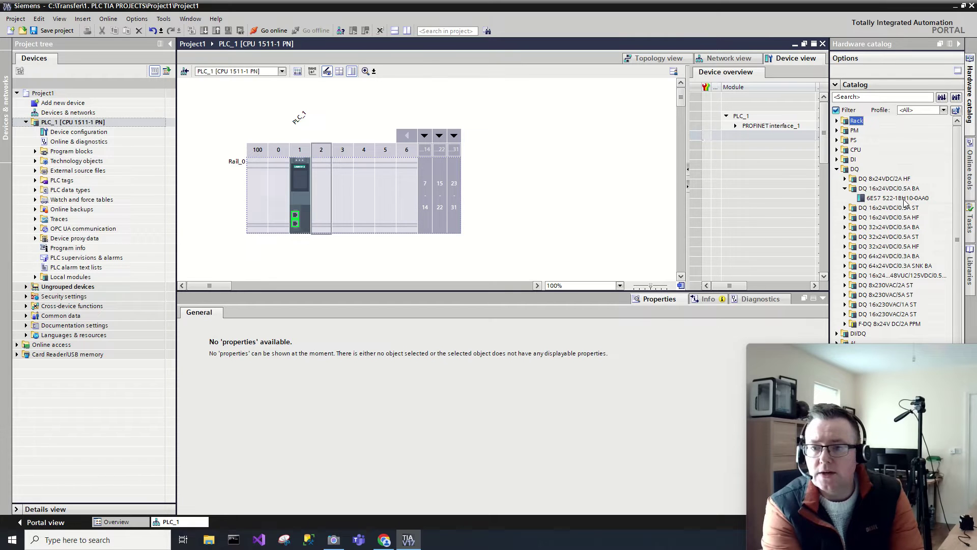
{"action": "left_click_drag", "start_coordinate": [904, 200], "coordinate": [321, 199]}
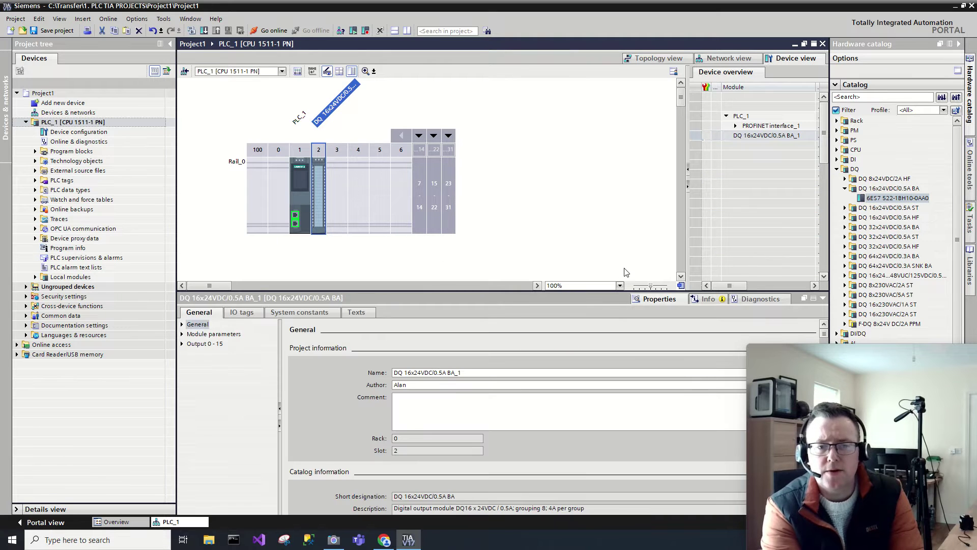
{"action": "scroll", "coordinate": [326, 425], "scroll_direction": "down", "scroll_amount": 5}
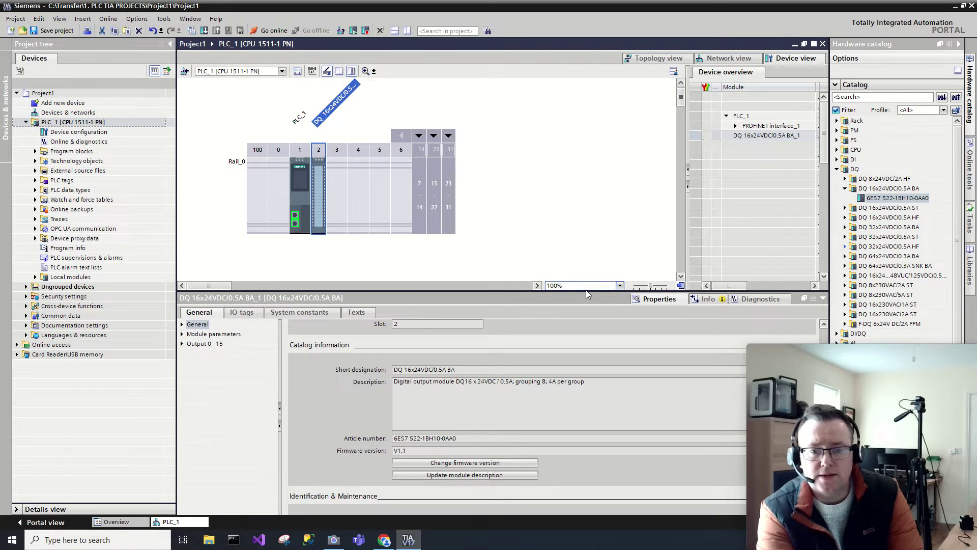
- Downgrade the slot-2 DQ 16x24VDC/0.5A BA module's firmware from V1.1 to V1.0
{"action": "left_click_drag", "start_coordinate": [585, 290], "coordinate": [586, 281]}
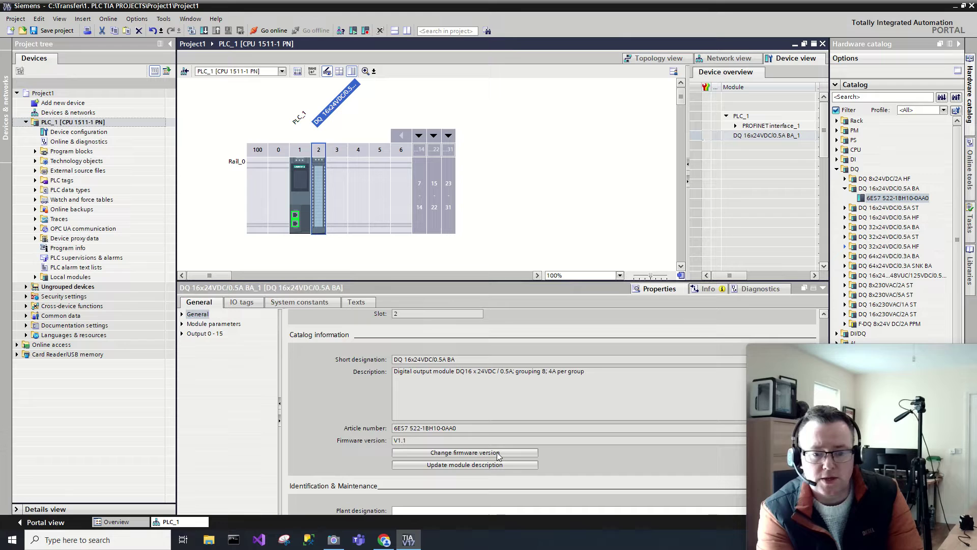
{"action": "left_click", "coordinate": [498, 454]}
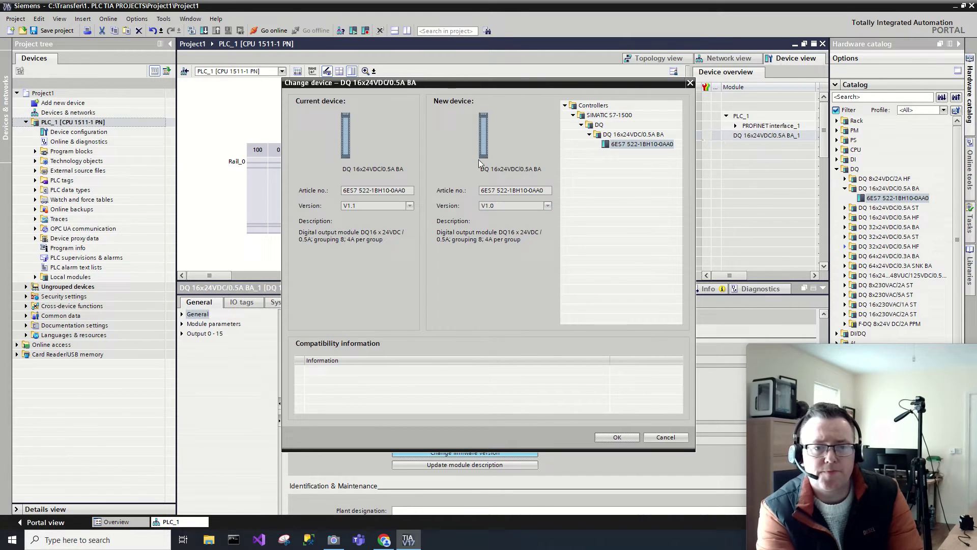
{"action": "left_click", "coordinate": [411, 206]}
{"action": "left_click", "coordinate": [547, 205]}
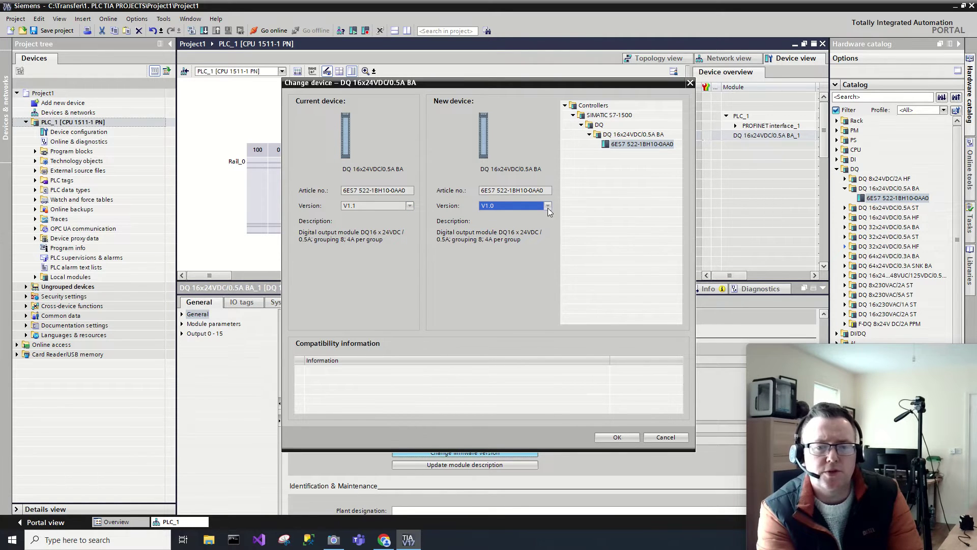
{"action": "left_click", "coordinate": [617, 436]}
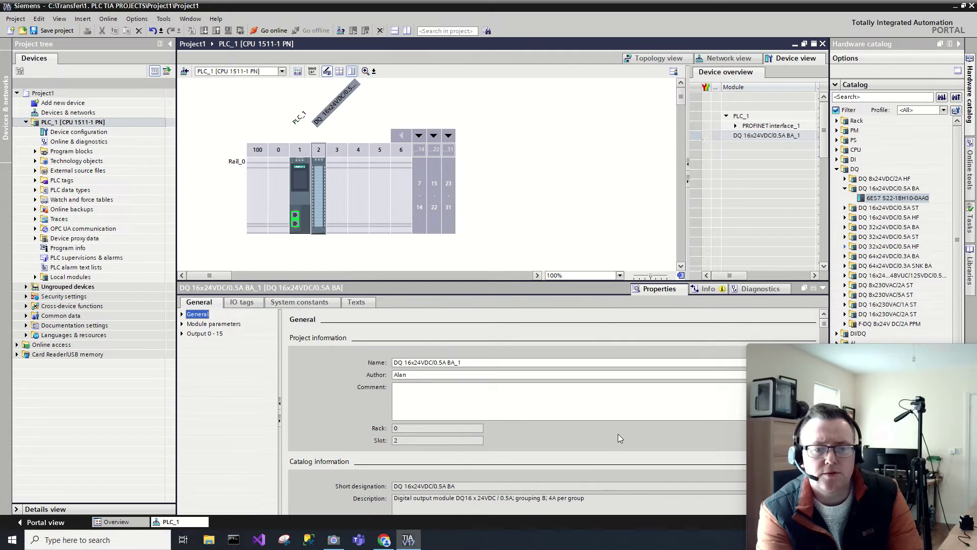
{"action": "left_click", "coordinate": [317, 195]}
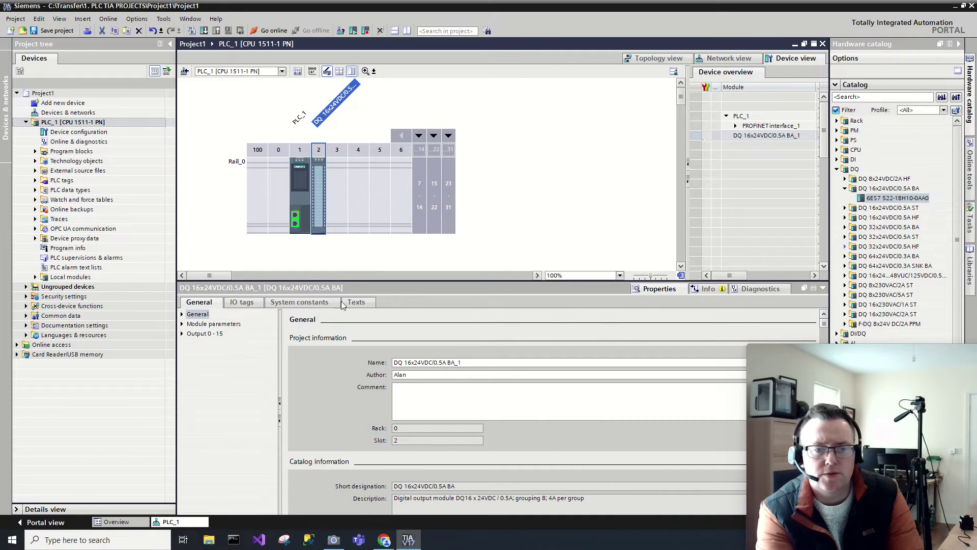
{"action": "scroll", "coordinate": [362, 371], "scroll_direction": "down", "scroll_amount": 3}
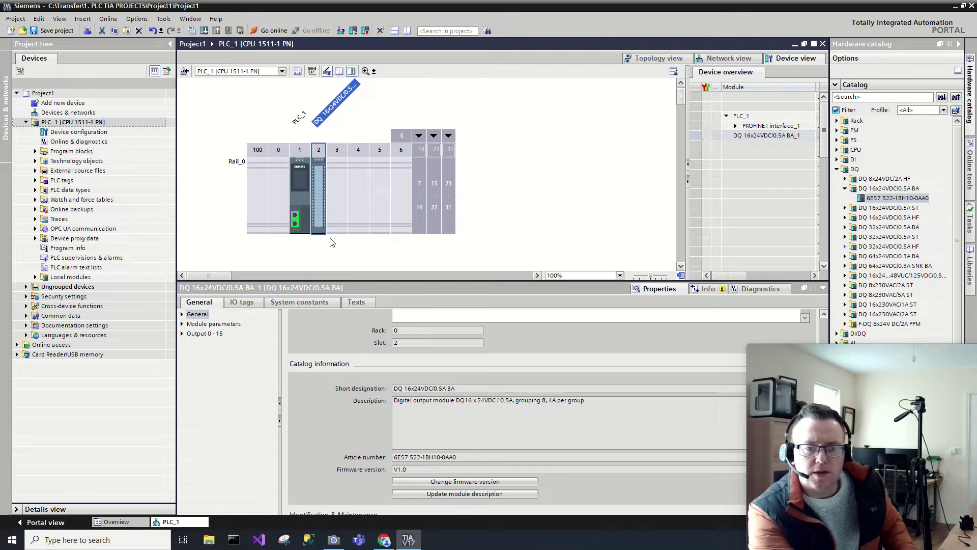
- Delete the DQ 16x24VDC/0.5A BA module from rack slot 2
{"action": "left_click", "coordinate": [438, 467]}
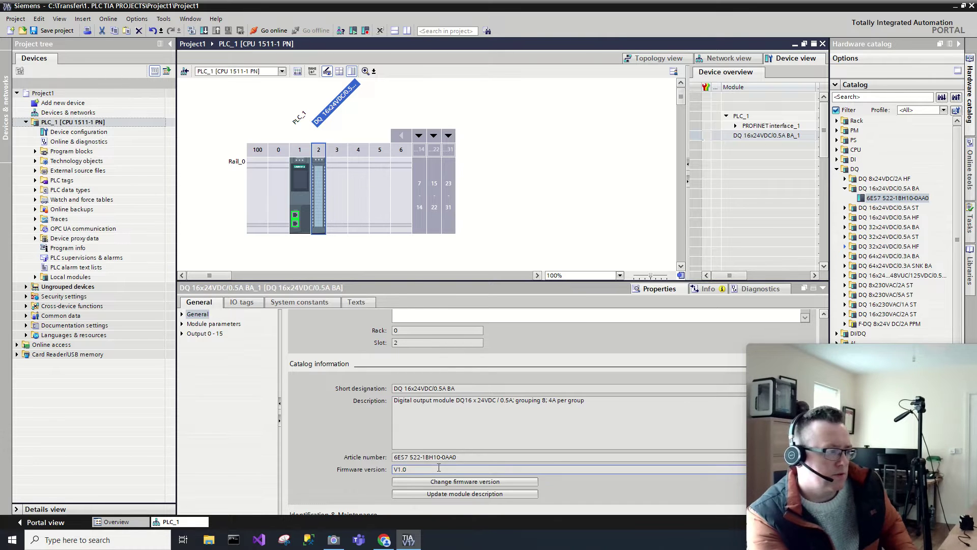
{"action": "left_click", "coordinate": [316, 208]}
{"action": "key", "text": "Delete"}
{"action": "left_click", "coordinate": [513, 296]}
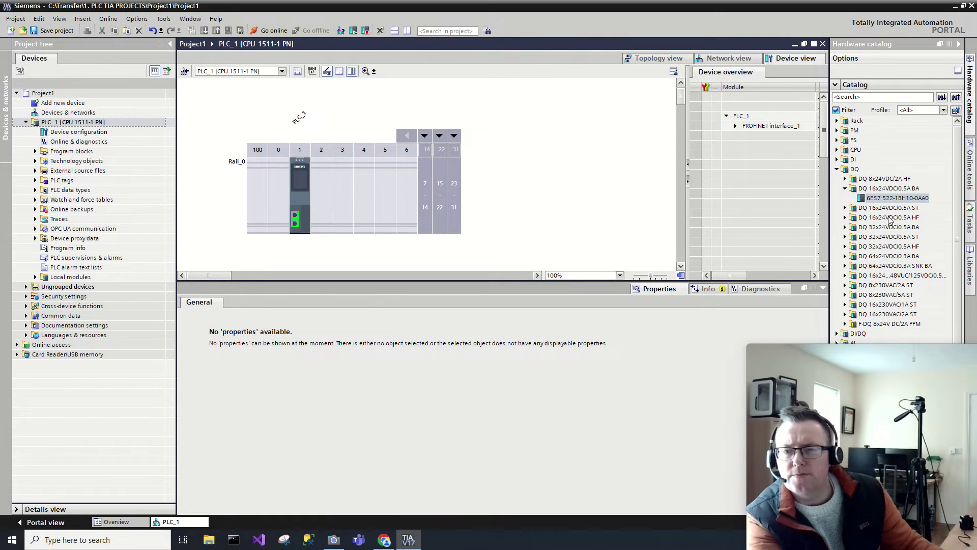
- Place DQ 16x24VDC/0.5A HF module 6ES7 522-1BH01-0AB0 in slot 2 with firmware V1.0
{"action": "left_click", "coordinate": [846, 217]}
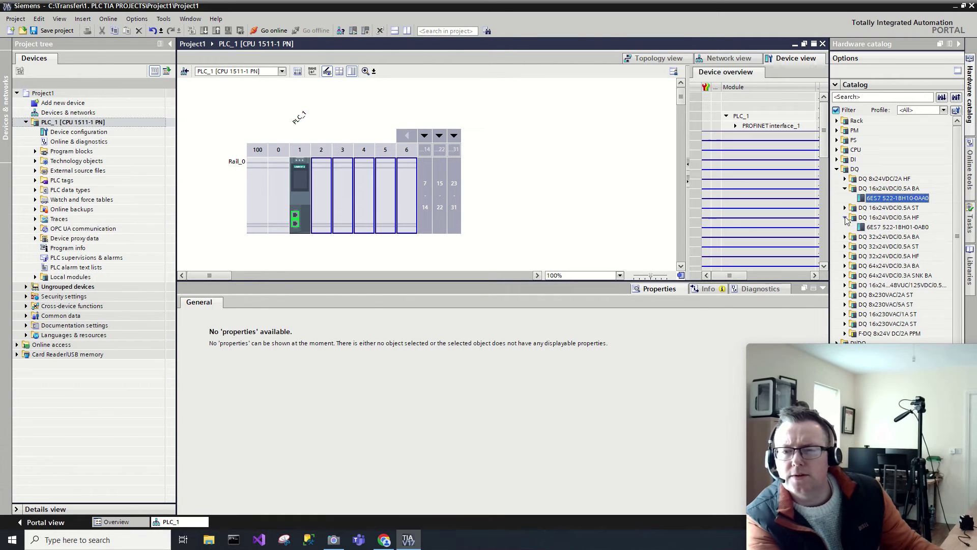
{"action": "left_click", "coordinate": [893, 227]}
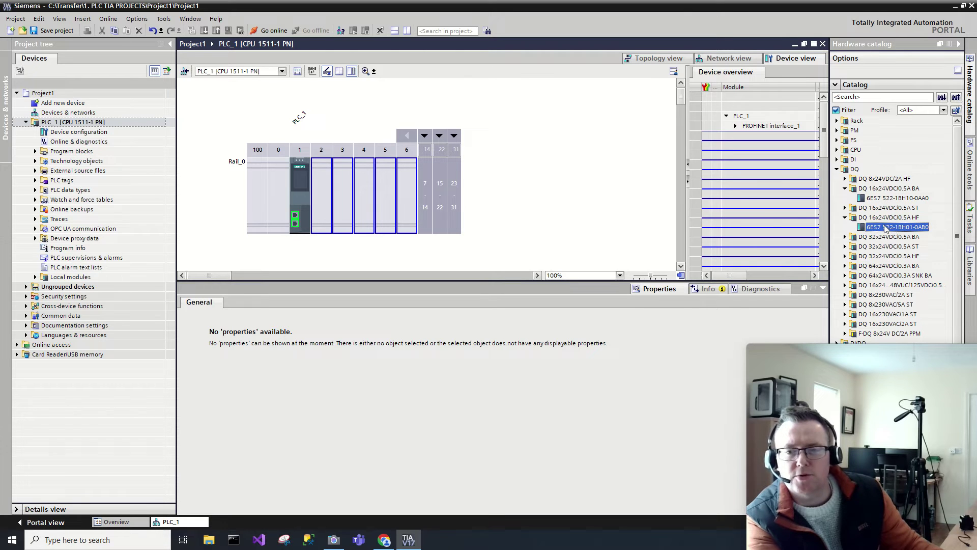
{"action": "left_click_drag", "start_coordinate": [885, 229], "coordinate": [322, 201]}
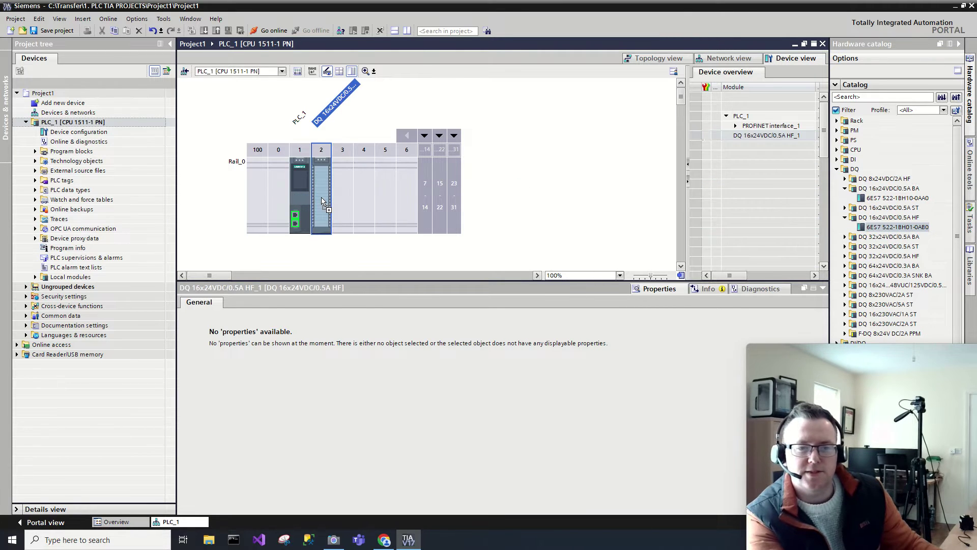
{"action": "scroll", "coordinate": [400, 483], "scroll_direction": "down", "scroll_amount": 4}
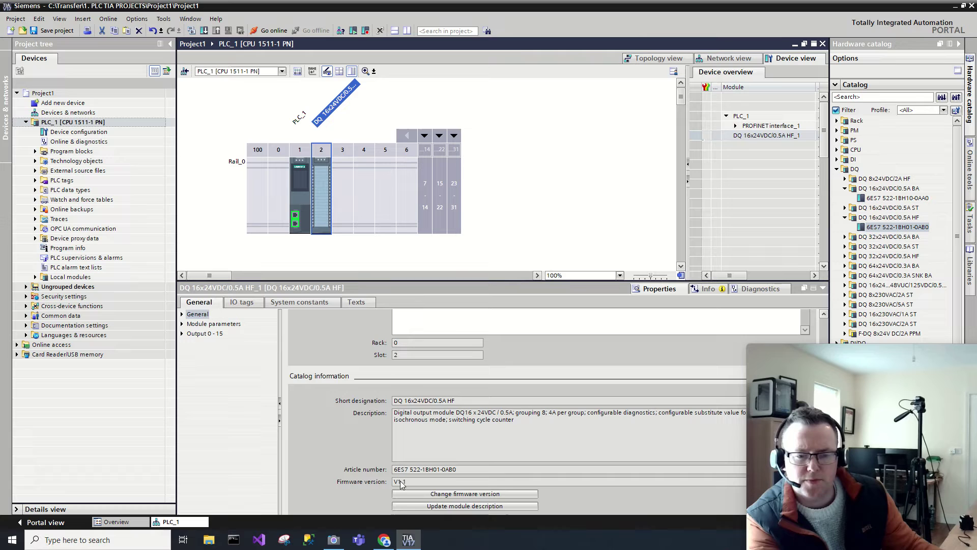
{"action": "left_click", "coordinate": [472, 494]}
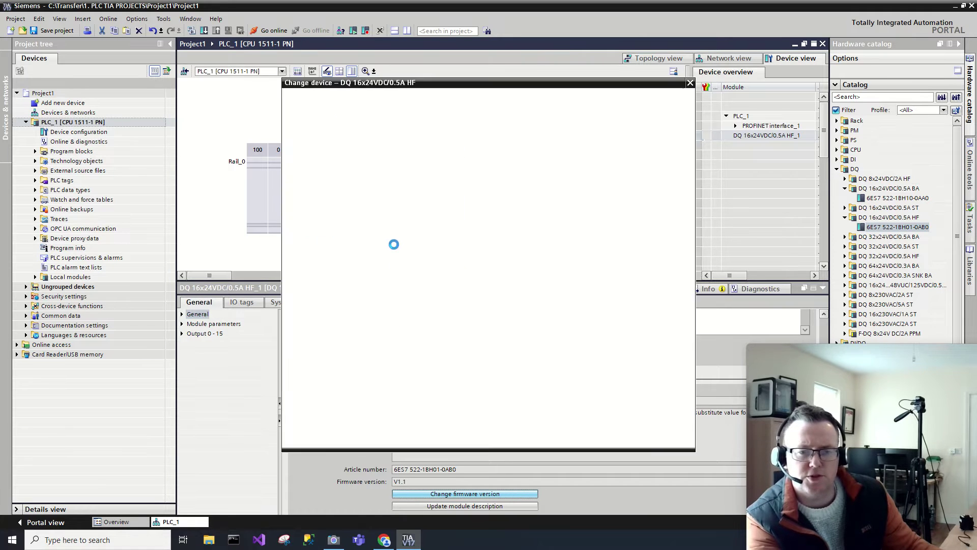
{"action": "left_click", "coordinate": [616, 437]}
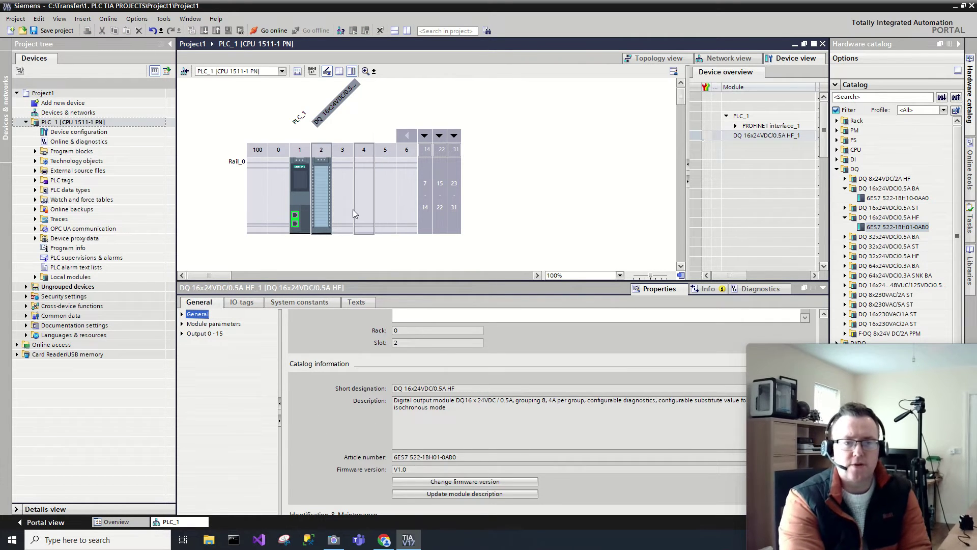
- Place the DI 16x24VDC HF input module 6ES7 521-1BH00-0AB0 into rack slot 3
{"action": "left_click", "coordinate": [338, 188]}
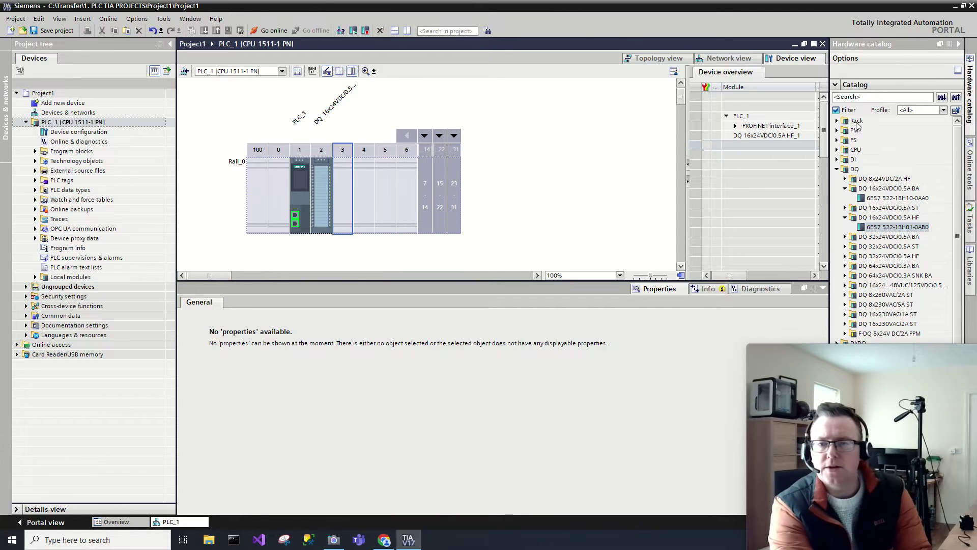
{"action": "left_click", "coordinate": [836, 170]}
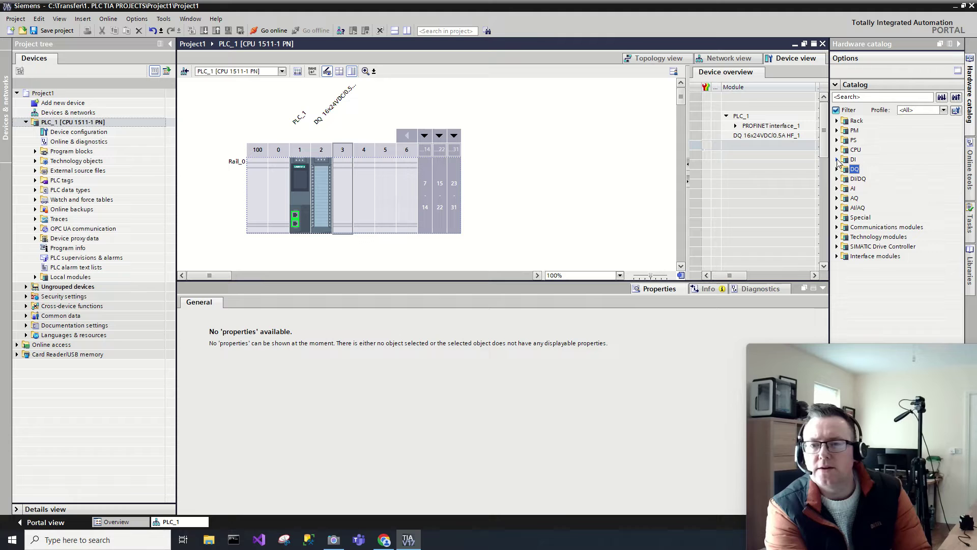
{"action": "left_click", "coordinate": [837, 160]}
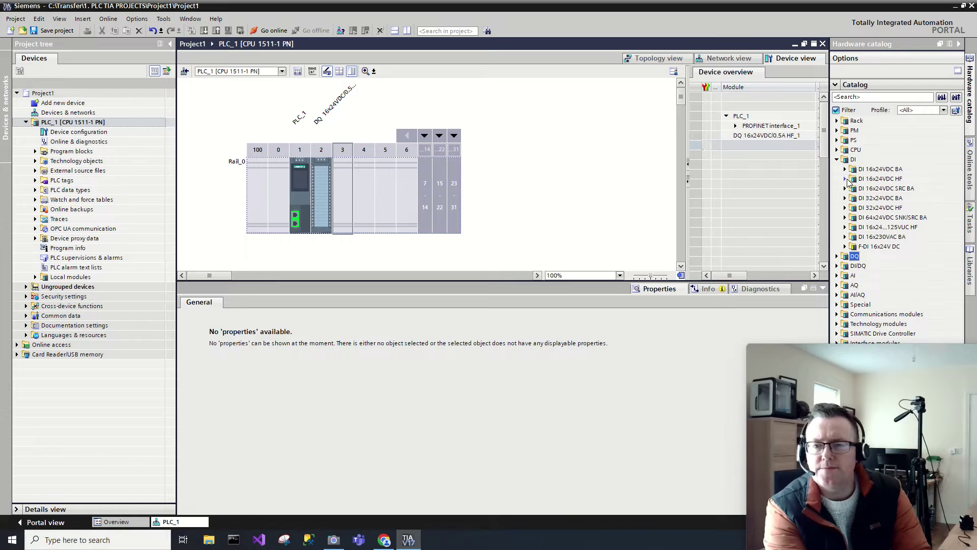
{"action": "left_click", "coordinate": [845, 180]}
{"action": "left_click_drag", "start_coordinate": [891, 191], "coordinate": [346, 198]}
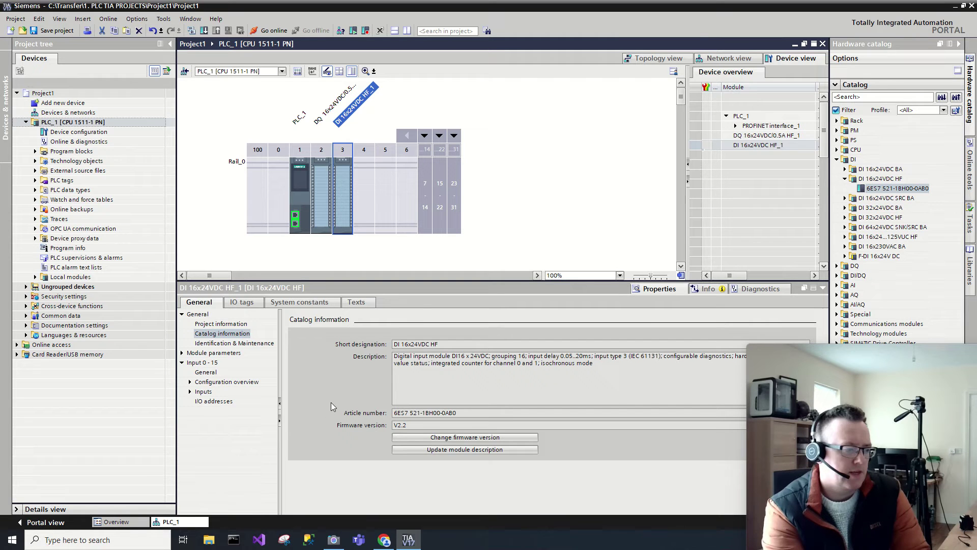
- Set the DI module's firmware to V2.0, then switch to the cabinet camera view
{"action": "left_click", "coordinate": [444, 439]}
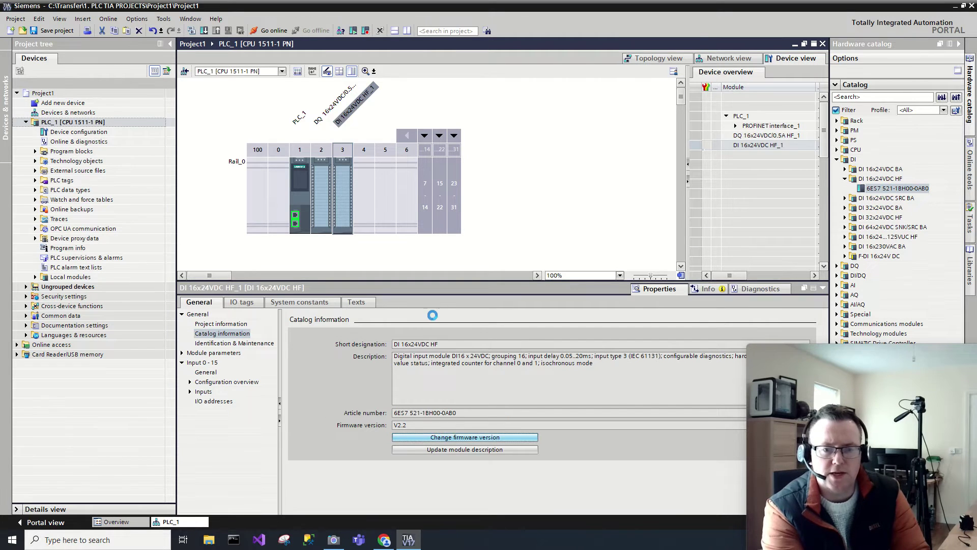
{"action": "left_click", "coordinate": [548, 205]}
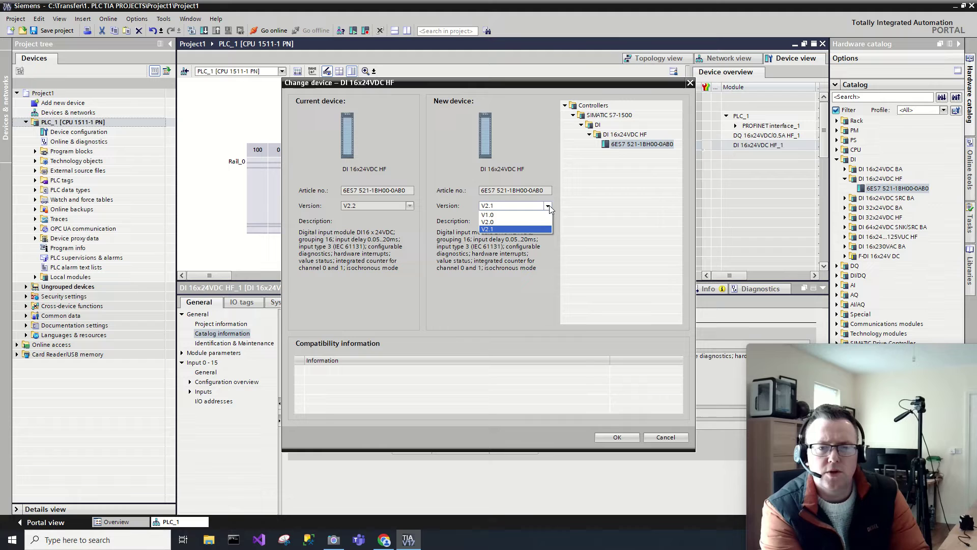
{"action": "left_click", "coordinate": [514, 226]}
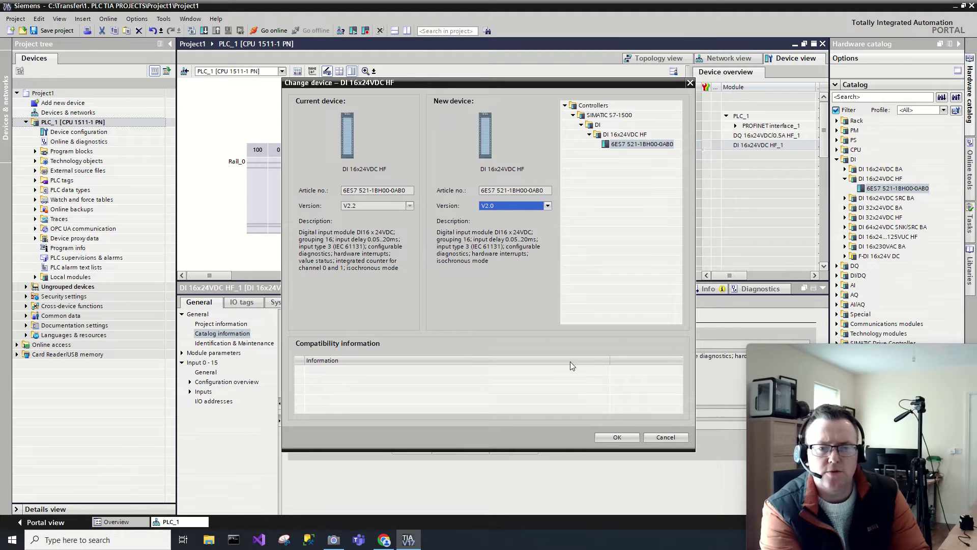
{"action": "left_click", "coordinate": [617, 438]}
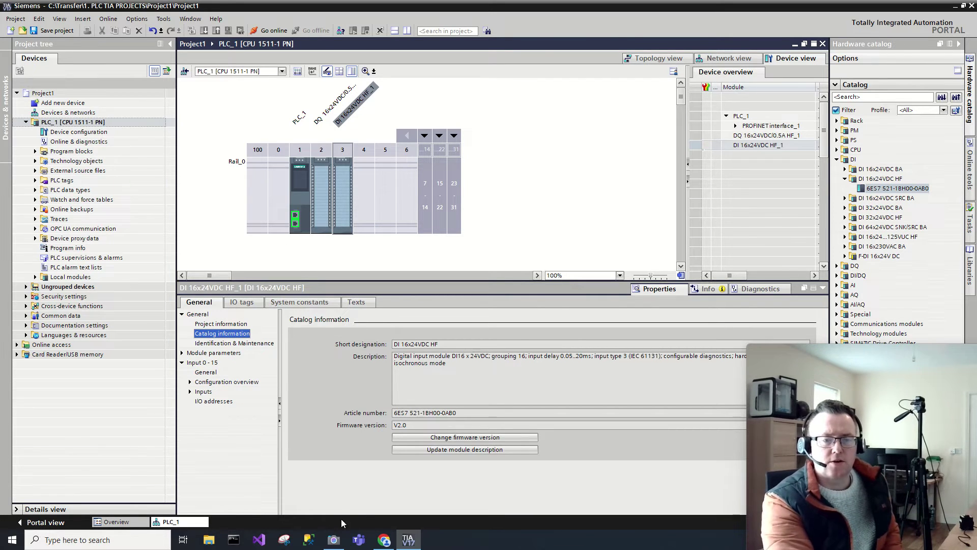
{"action": "left_click", "coordinate": [332, 540]}
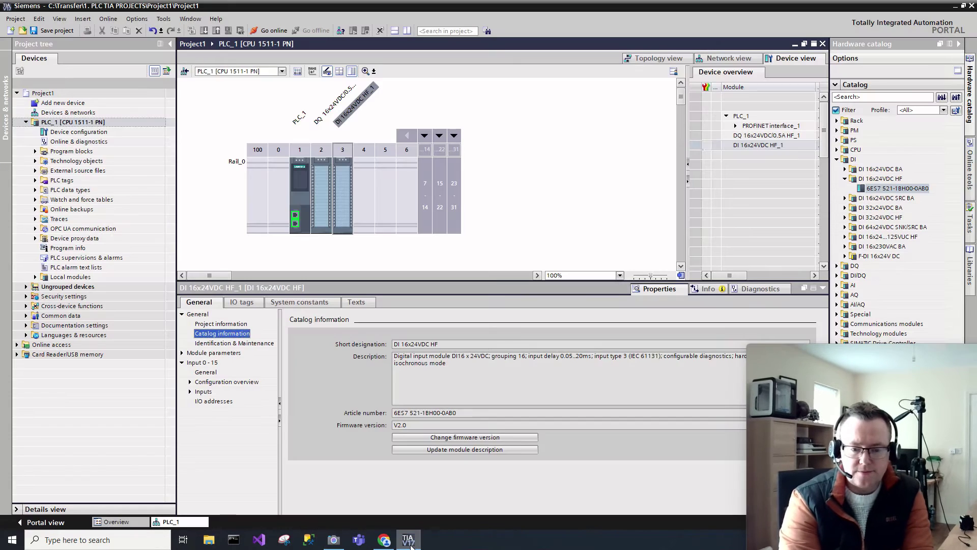
- Set PLC_1's PROFINET IP address to 192.168.1.110 with subnet mask 255.255.255.0
{"action": "left_click", "coordinate": [408, 539]}
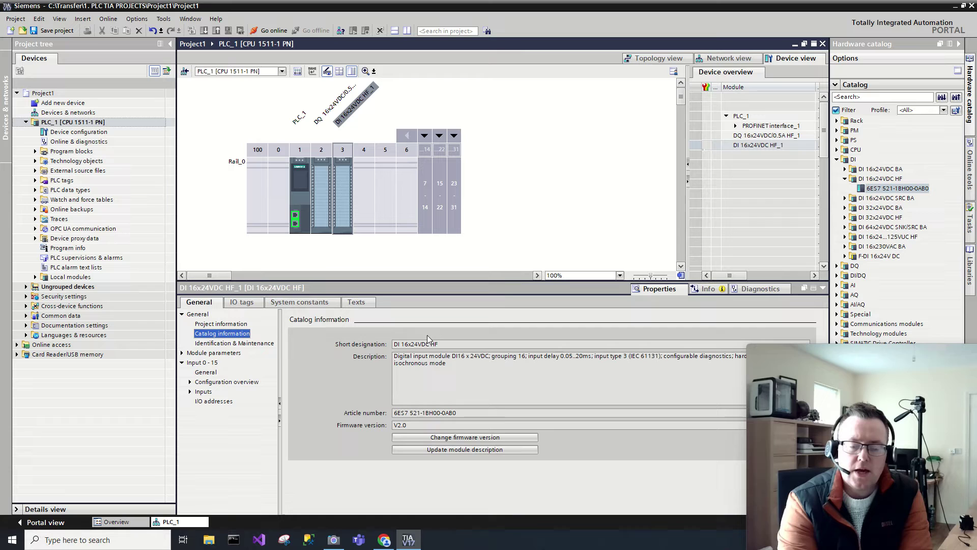
{"action": "left_click", "coordinate": [298, 202]}
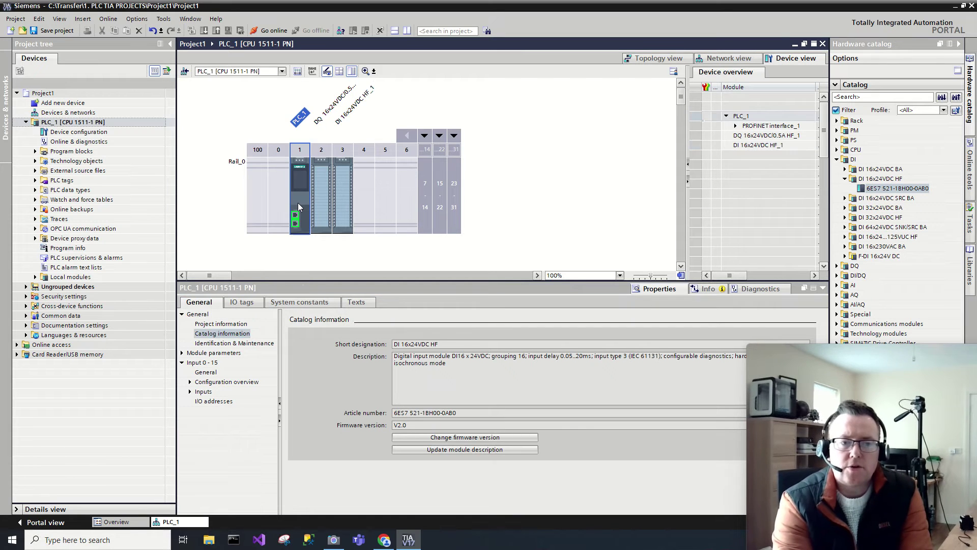
{"action": "left_click", "coordinate": [298, 223]}
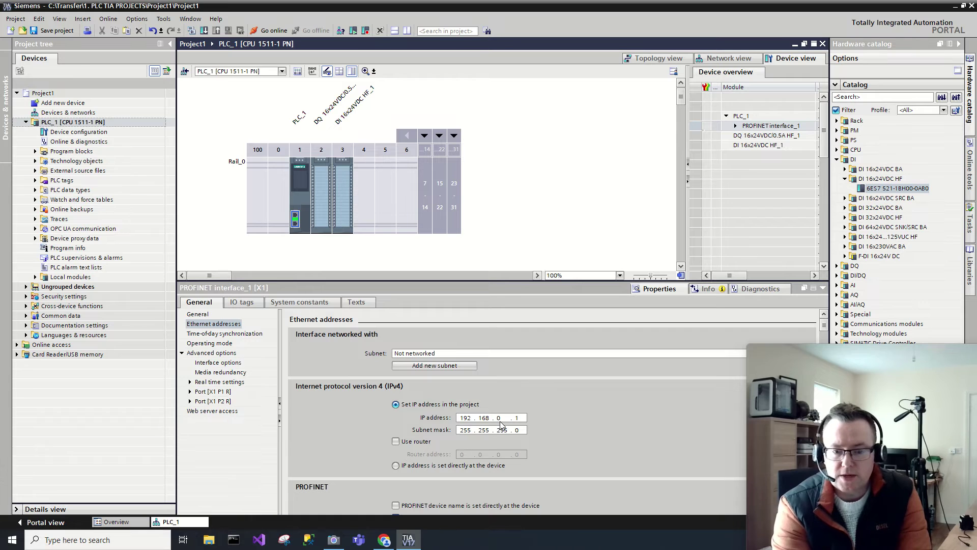
{"action": "double_click", "coordinate": [502, 418]}
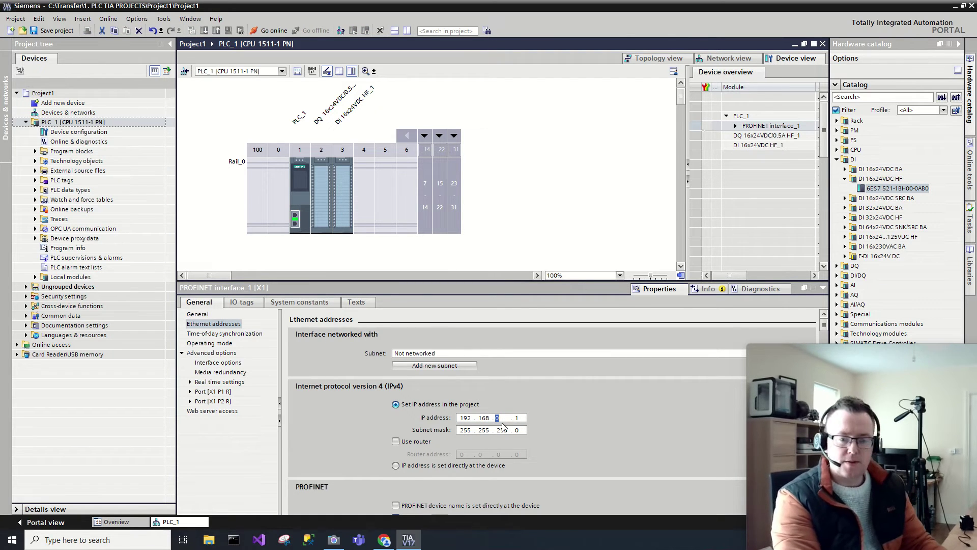
{"action": "type", "text": "1"}
{"action": "key", "text": "period"}
{"action": "type", "text": "1"}
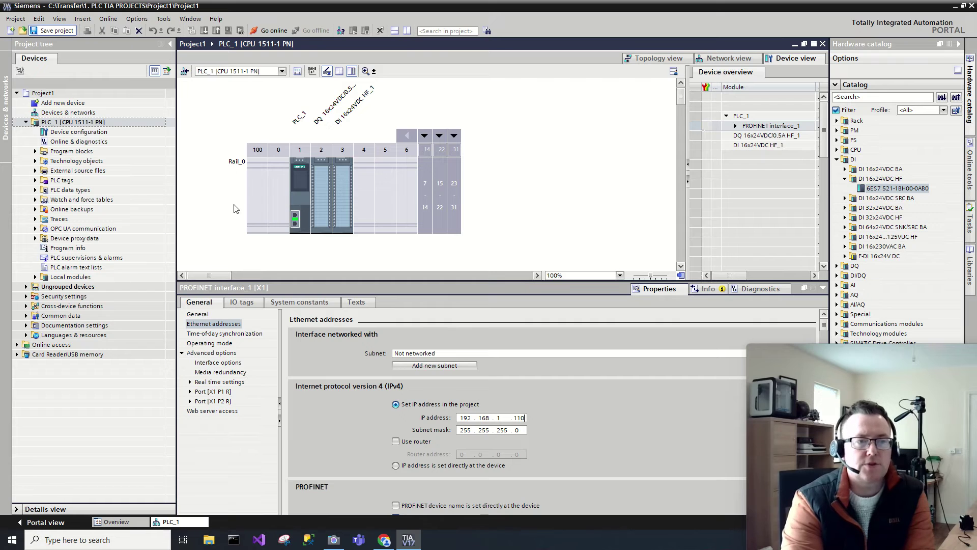
- Search the network and go online with PLC_1 at 192.168.1.110
{"action": "left_click", "coordinate": [124, 122]}
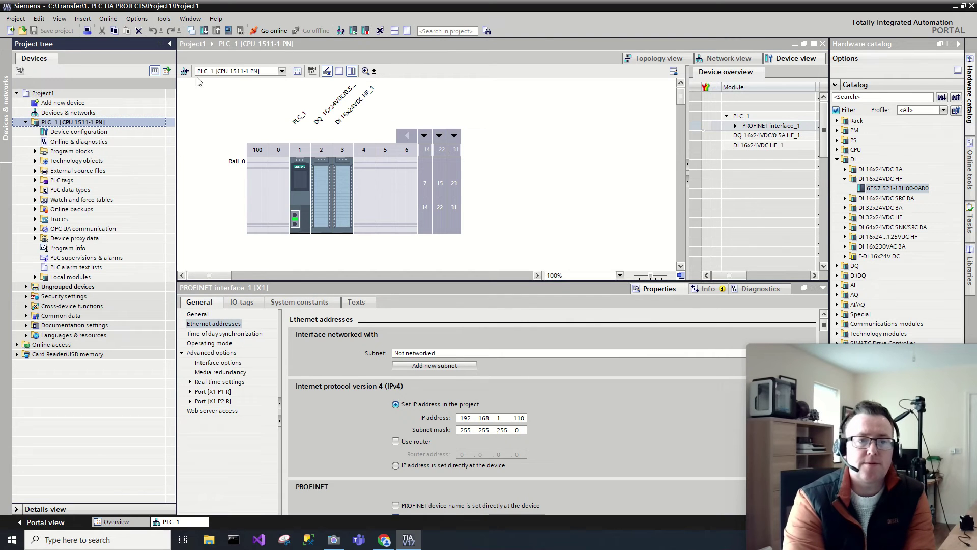
{"action": "left_click", "coordinate": [268, 31]}
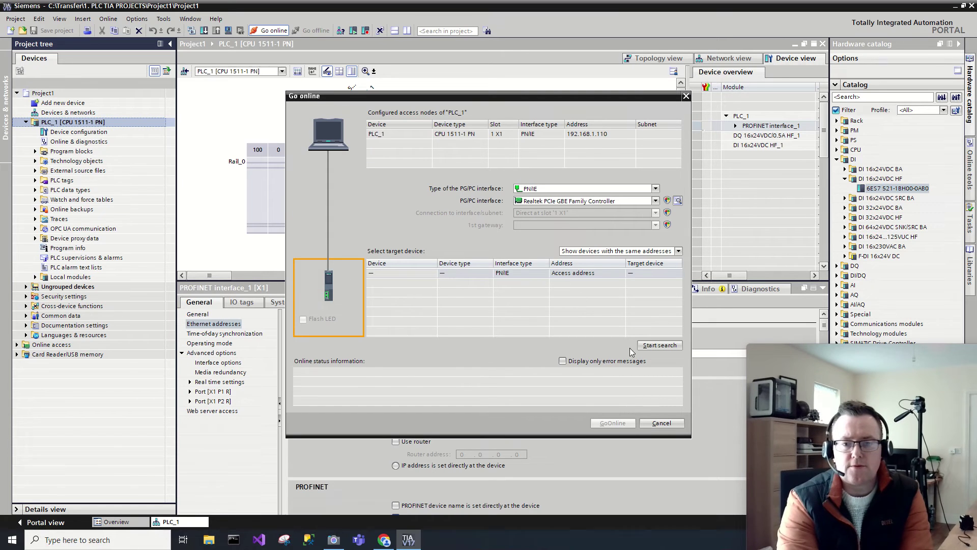
{"action": "left_click", "coordinate": [656, 346]}
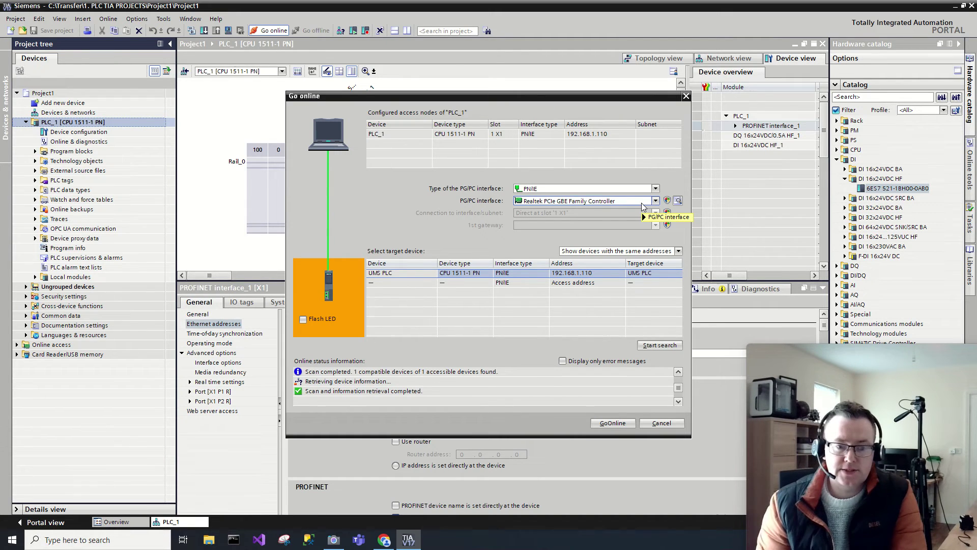
{"action": "left_click", "coordinate": [613, 422]}
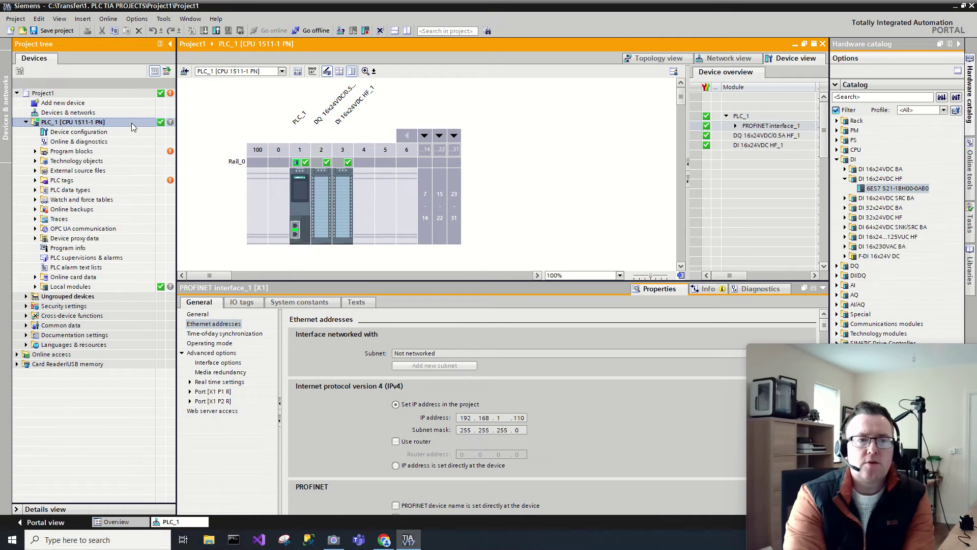
- Go offline and compile PLC_1 (0 errors, 2 warnings), then expand Program blocks to check Main (OB1)
{"action": "left_click", "coordinate": [314, 31]}
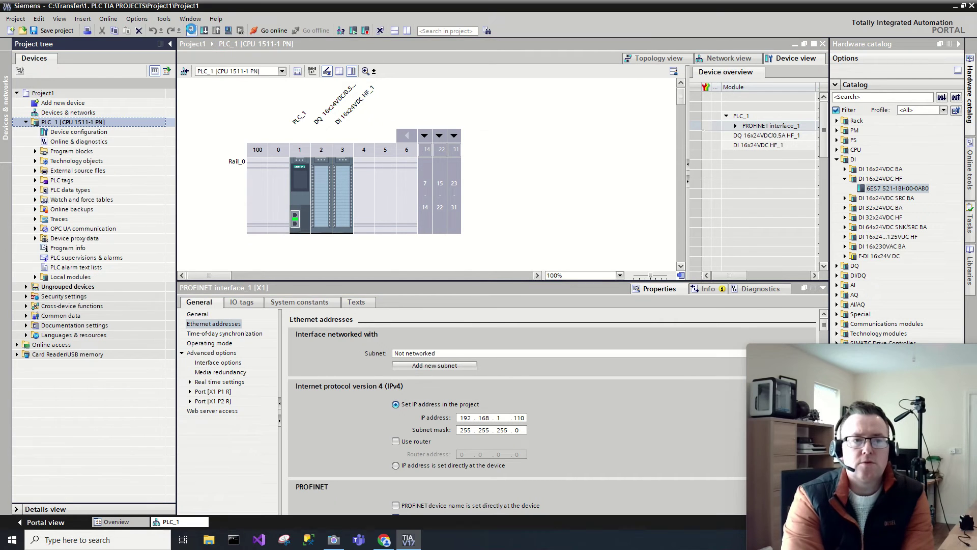
{"action": "left_click", "coordinate": [191, 31]}
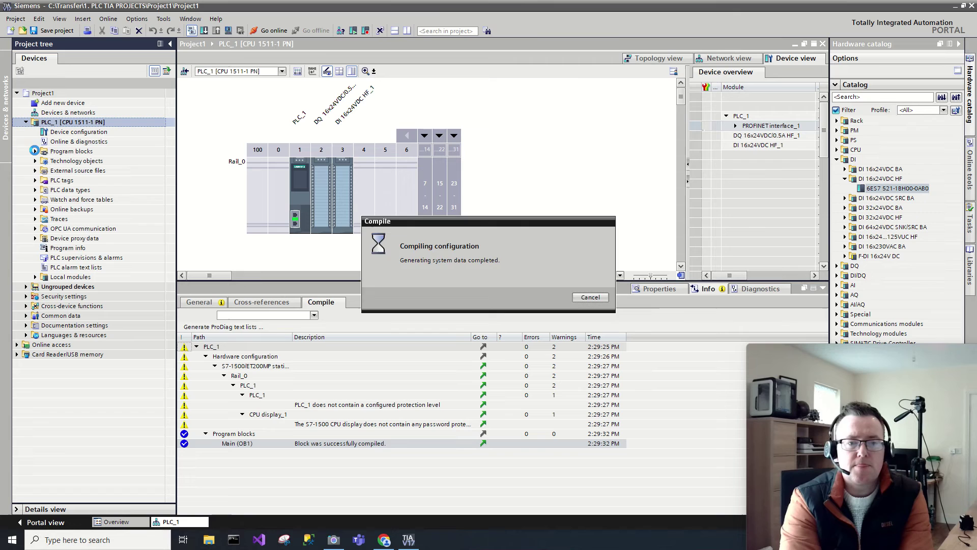
{"action": "left_click", "coordinate": [35, 152]}
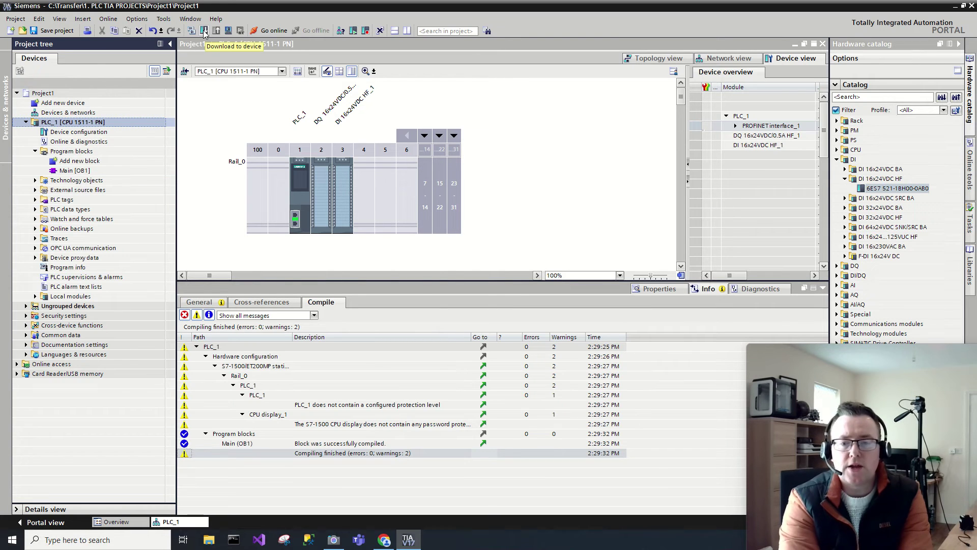
- Download PLC_1 without synchronization, load and start the modules, then show the Camera cabinet view
{"action": "left_click", "coordinate": [204, 31]}
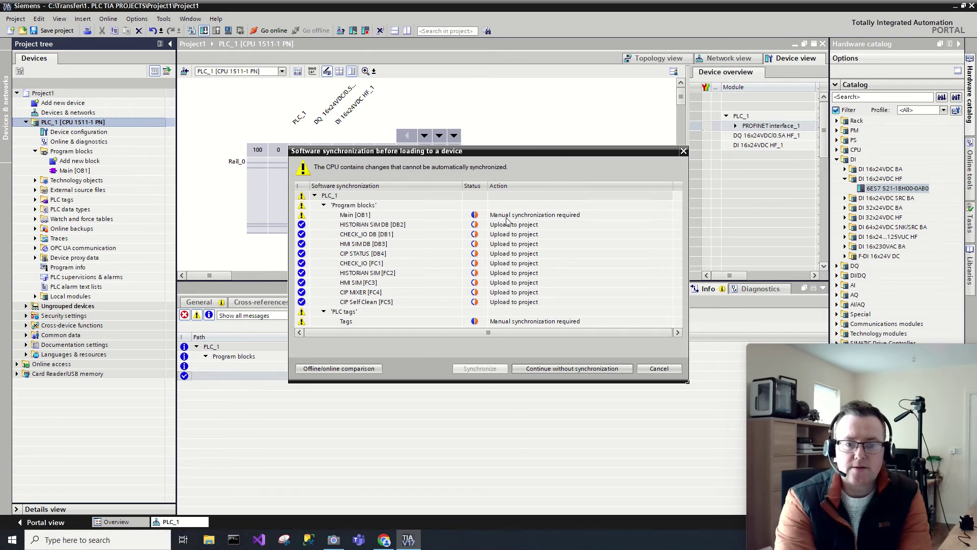
{"action": "left_click", "coordinate": [562, 368]}
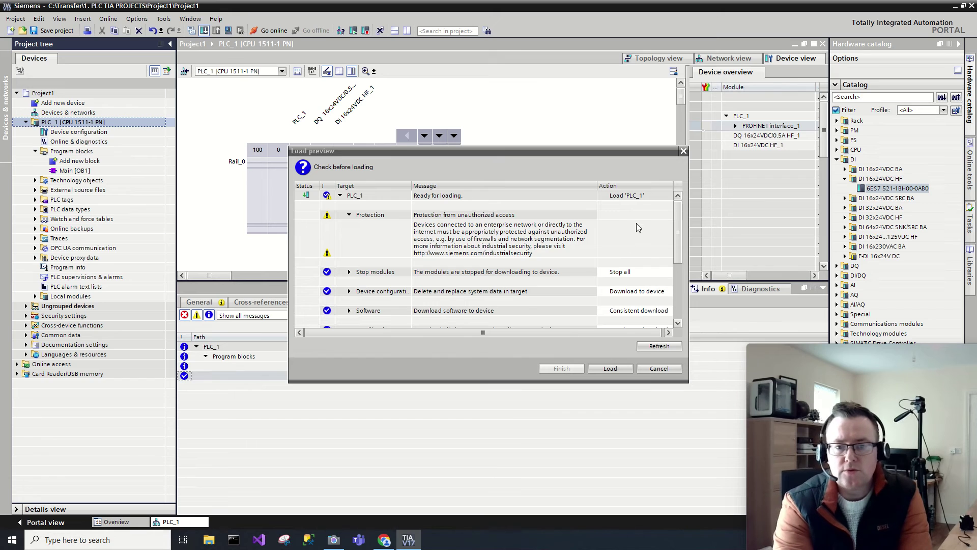
{"action": "mouse_move", "coordinate": [678, 212]}
{"action": "left_mouse_down"}
{"action": "mouse_move", "coordinate": [684, 260]}
{"action": "mouse_move", "coordinate": [682, 216]}
{"action": "mouse_move", "coordinate": [683, 226]}
{"action": "left_mouse_up"}
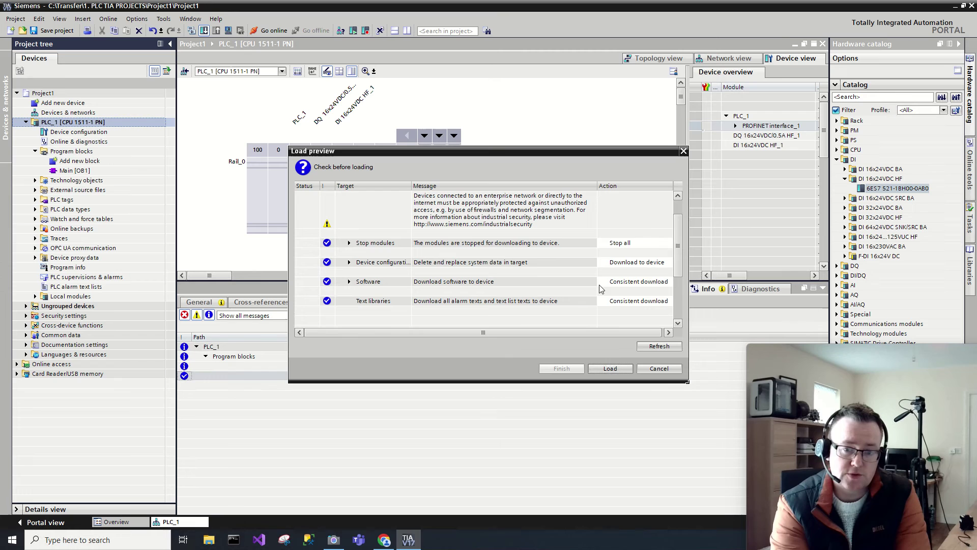
{"action": "left_click", "coordinate": [603, 369]}
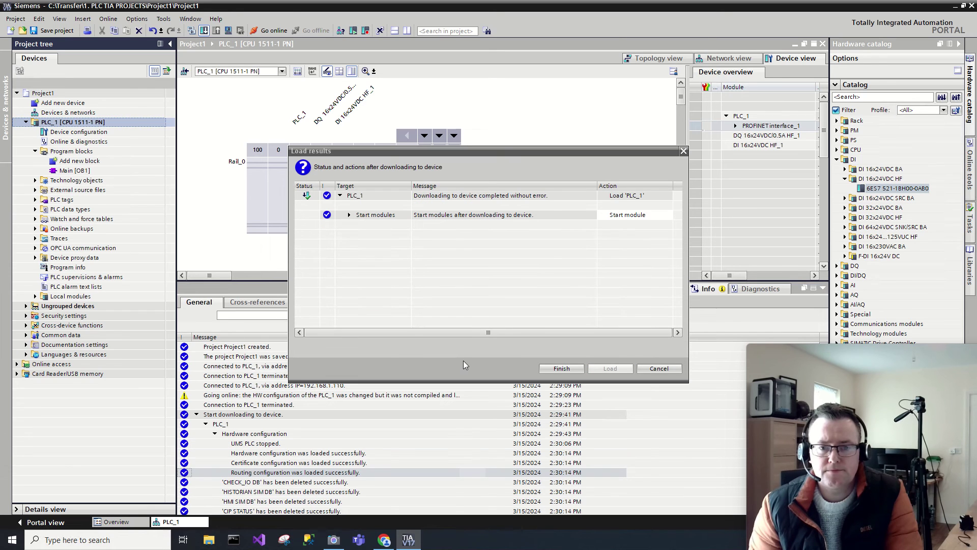
{"action": "left_click", "coordinate": [551, 369]}
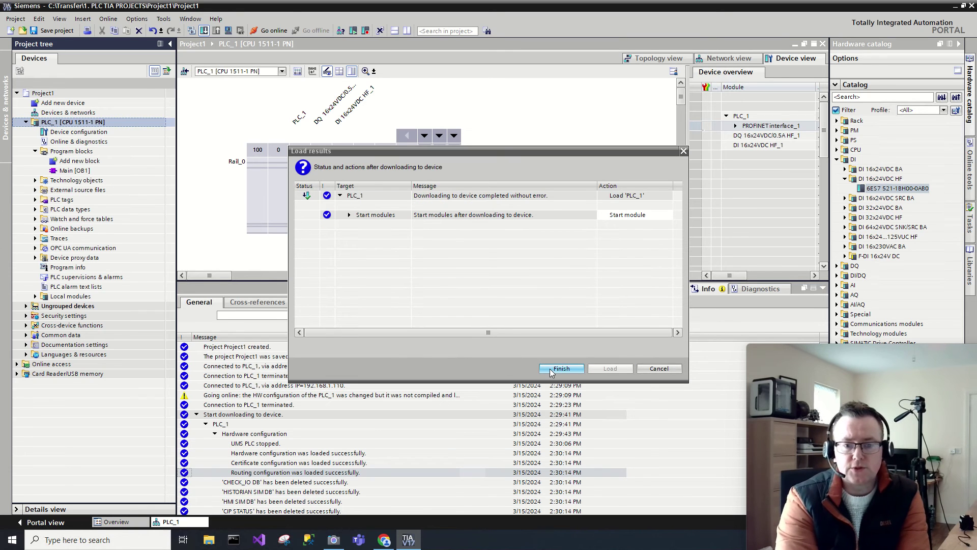
{"action": "left_click", "coordinate": [334, 540]}
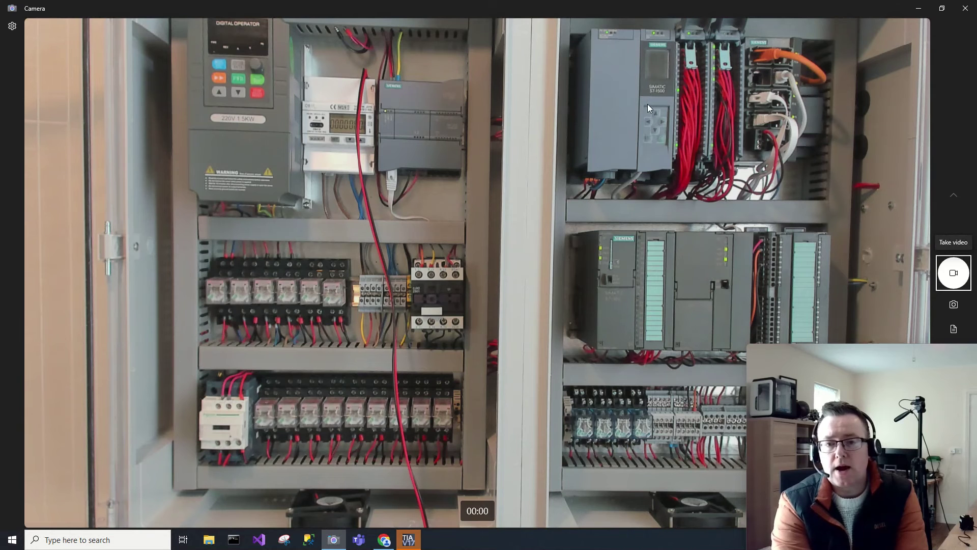
{"action": "left_click", "coordinate": [408, 541]}
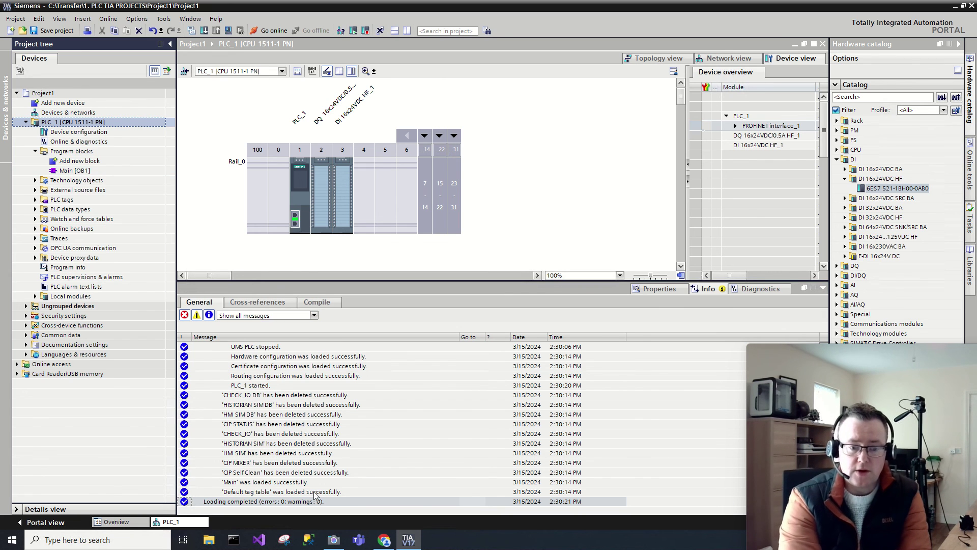
{"action": "left_click", "coordinate": [331, 541]}
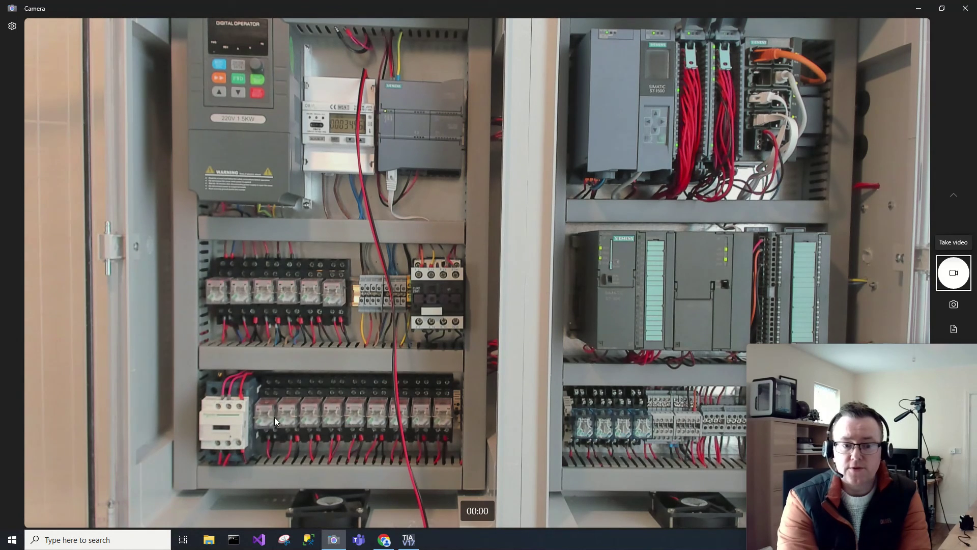